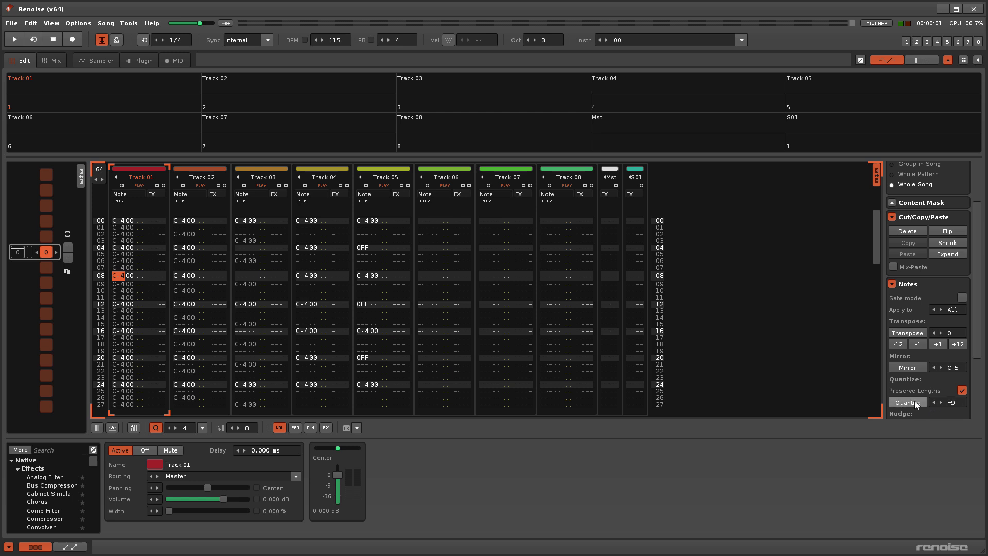
# Step: Compare the unquantized and quantized pattern, then re-quantize with the amount raised to 300
pyautogui.hotkey('ctrl', 'z')
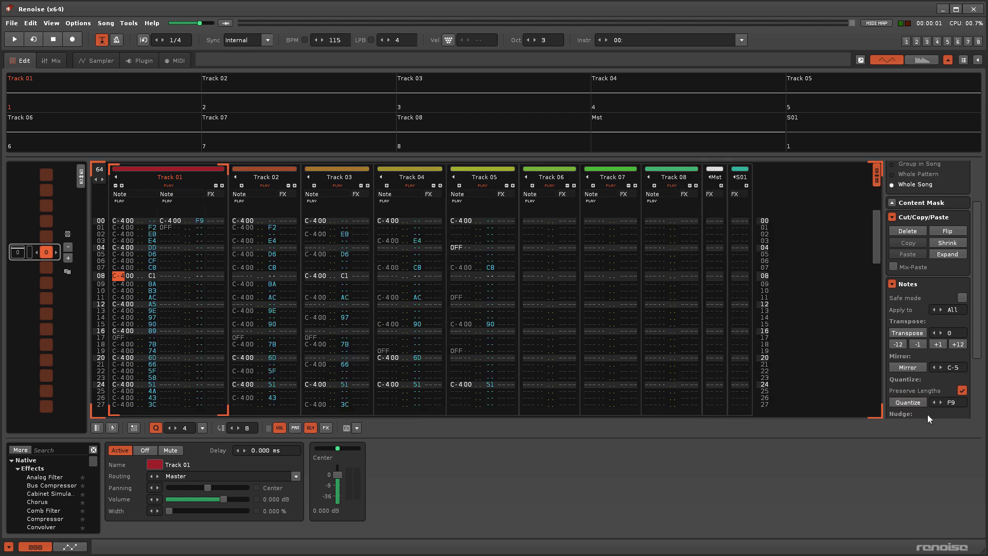
pyautogui.hotkey('ctrl', 'z')
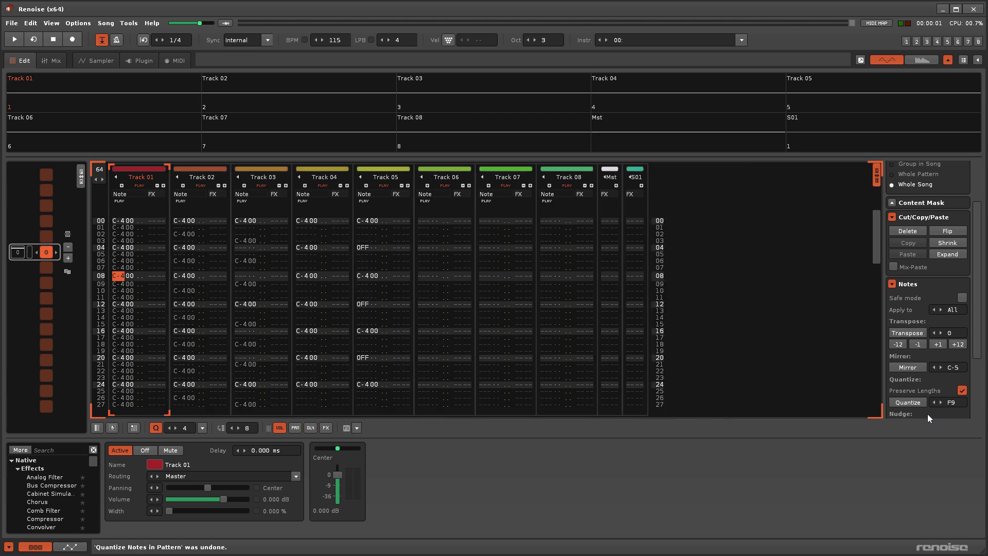
pyautogui.click(940, 402)
pyautogui.click(908, 402)
# Step: Quantize at 300 and undo, then set the amount to 72 and quantize, undo and re-quantize
pyautogui.click(908, 402)
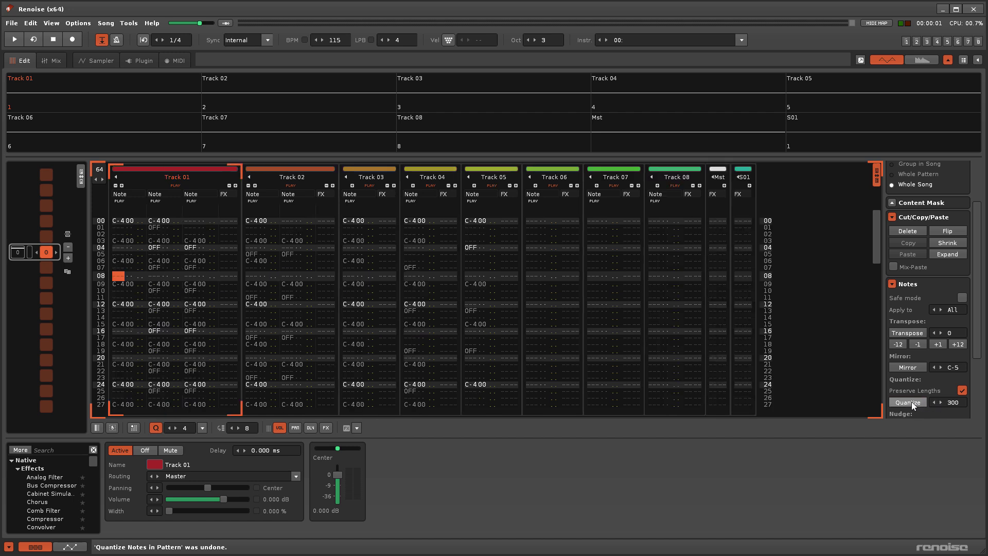
pyautogui.hotkey('ctrl', 'z')
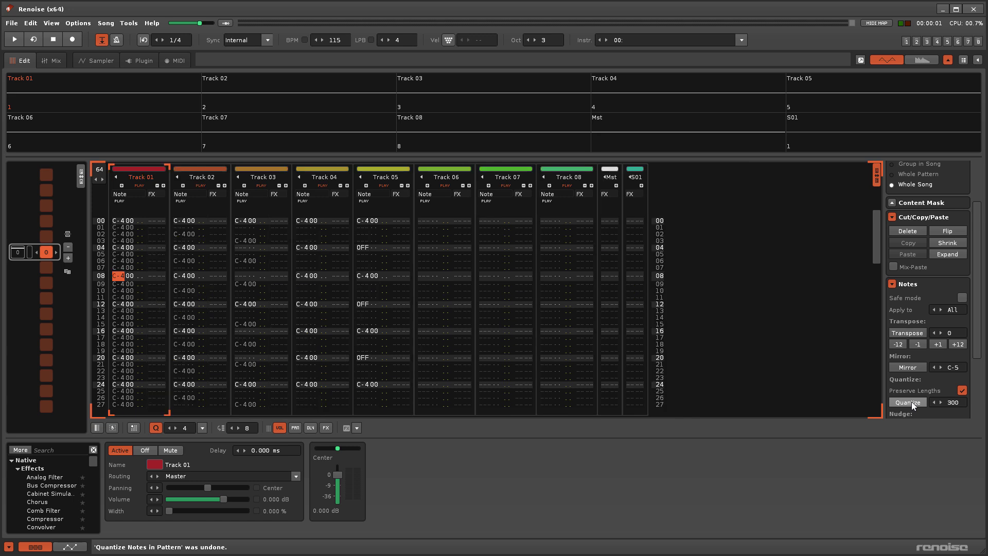
pyautogui.click(952, 404)
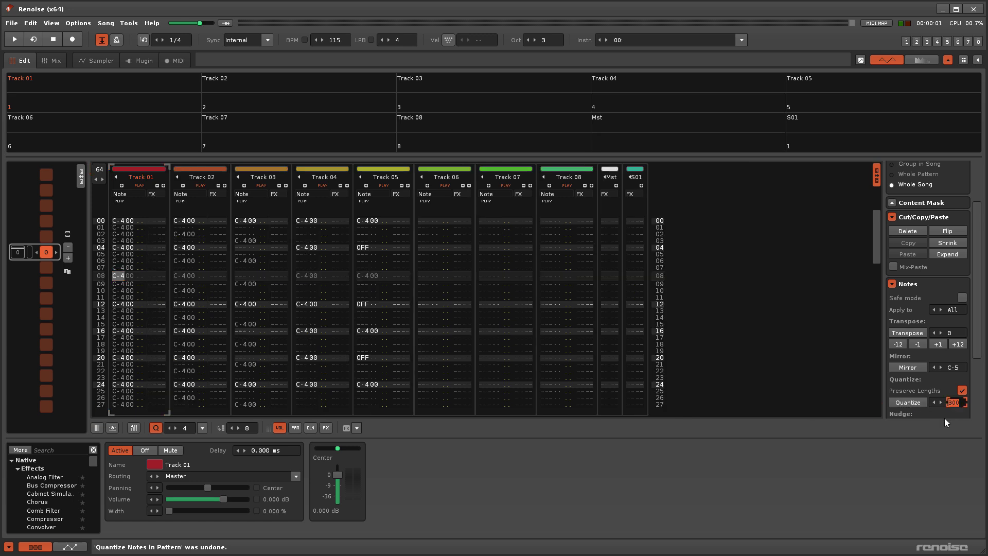
pyautogui.press('Return')
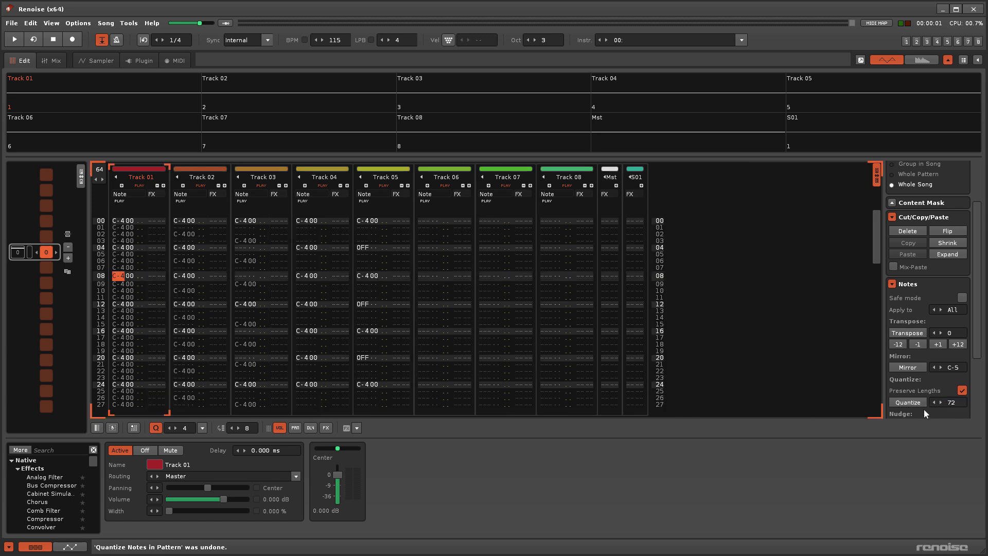
pyautogui.click(916, 399)
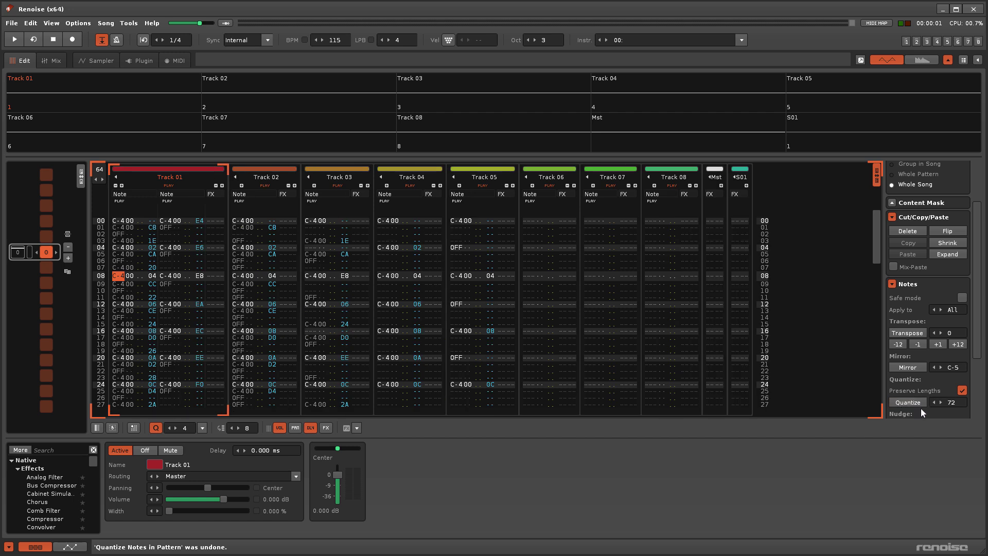
pyautogui.hotkey('ctrl', 'z')
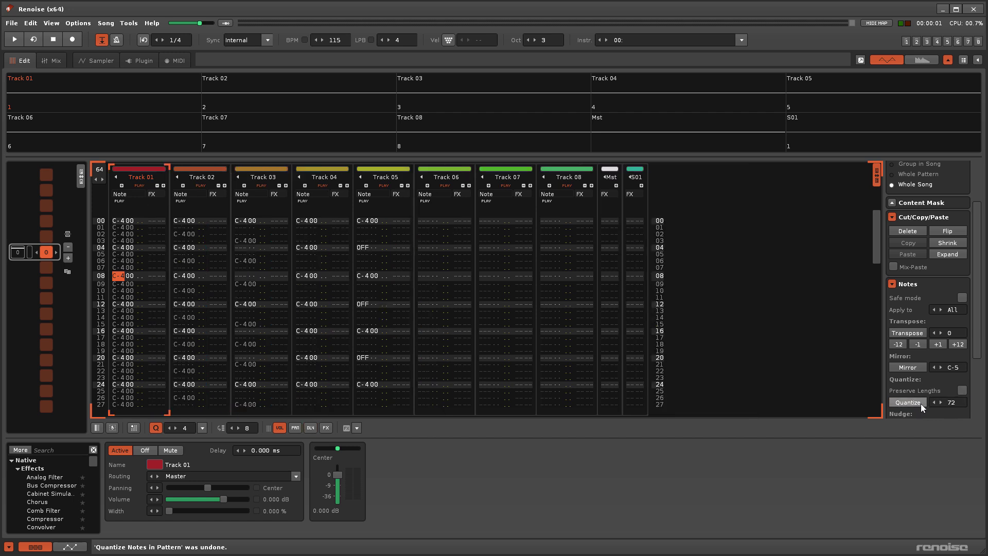
pyautogui.click(920, 403)
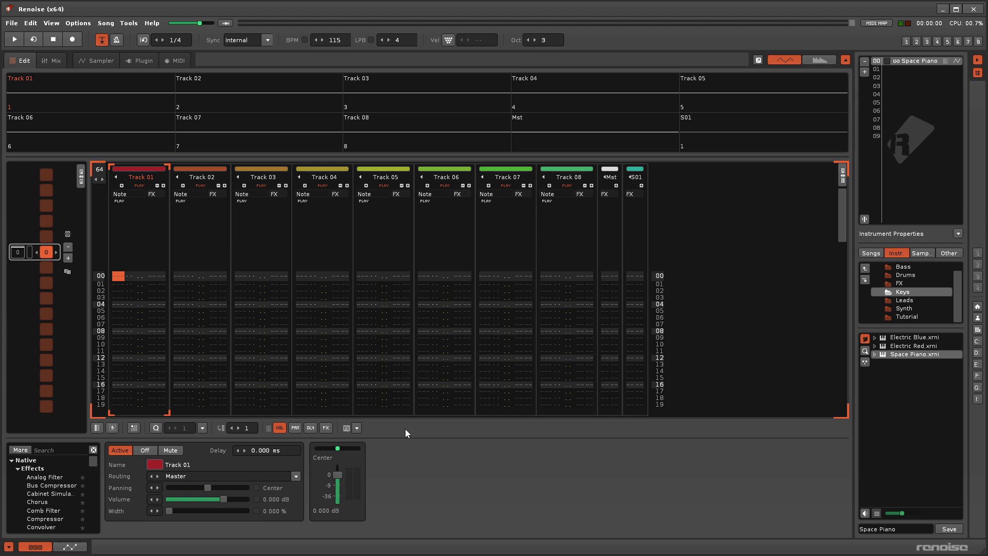
# Step: Live-record C-3 and C-4 notes into Track 01 during playback, then stop playback and recording
pyautogui.click(14, 40)
pyautogui.press('z')
pyautogui.press('z')
pyautogui.press('q')
pyautogui.press('z')
pyautogui.press('q')
pyautogui.press('q')
pyautogui.press('z')
pyautogui.press('q')
pyautogui.press('z')
pyautogui.press('space')
pyautogui.press('Escape')
# Step: Undo the recorded take and switch edit mode back on
pyautogui.scroll(10, 173, 250)
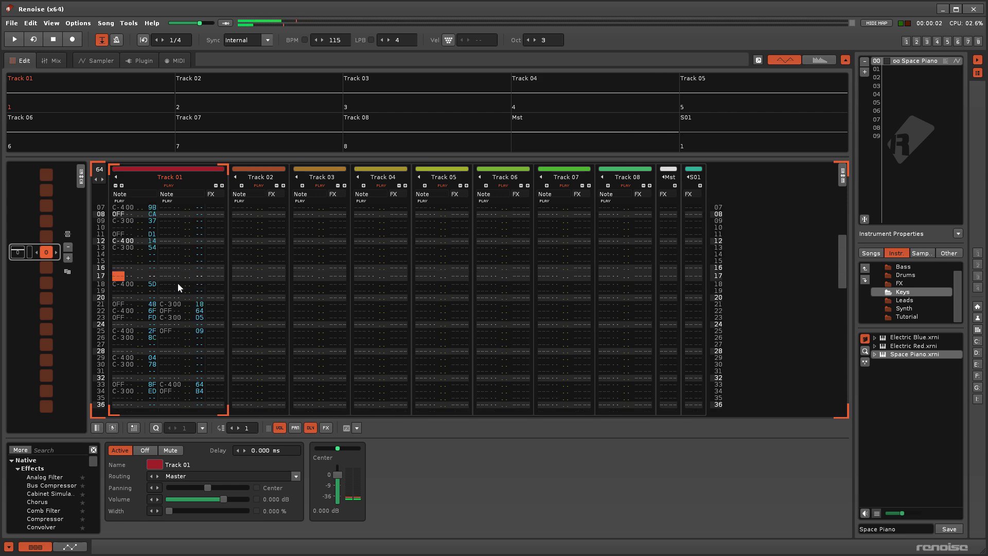
pyautogui.hotkey('ctrl', 'z')
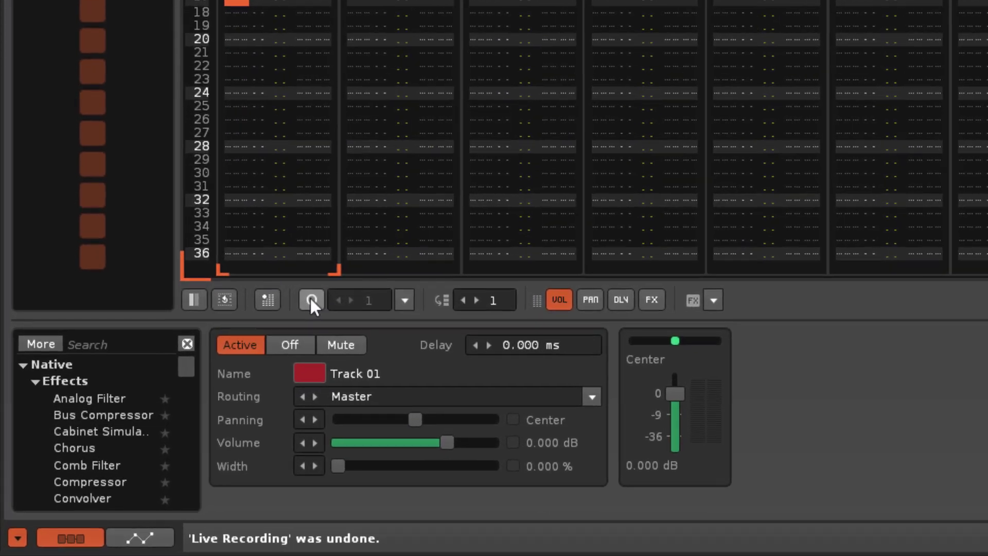
pyautogui.click(311, 299)
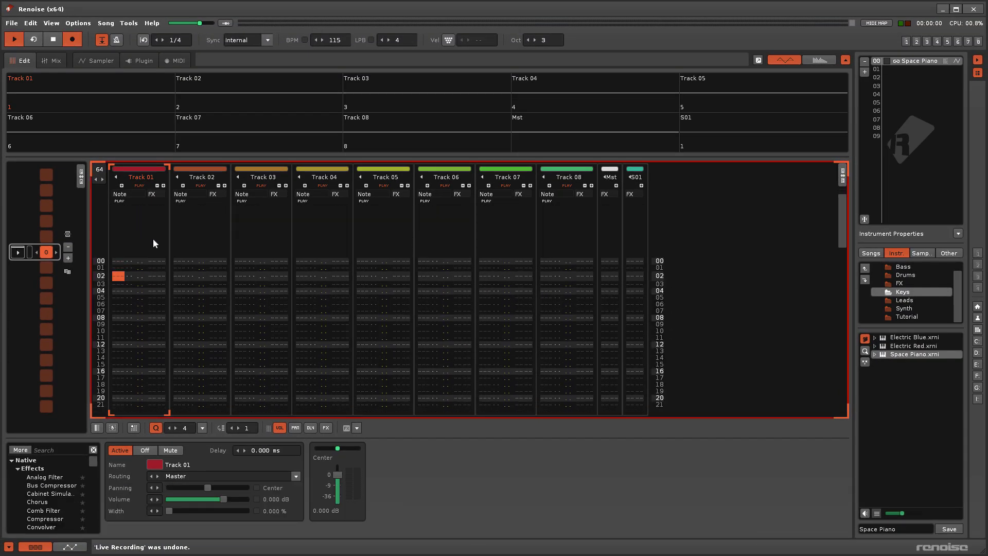
# Step: Record a C-3/C-4 take with Q=4, stop, and scroll back to the top of the pattern
pyautogui.press('space')
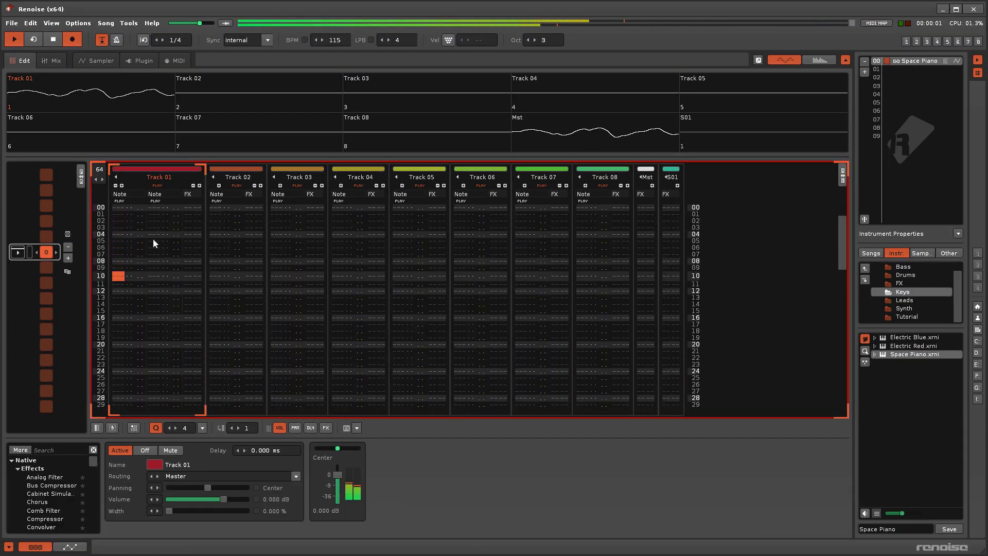
pyautogui.press('z')
pyautogui.press('q')
pyautogui.press('q')
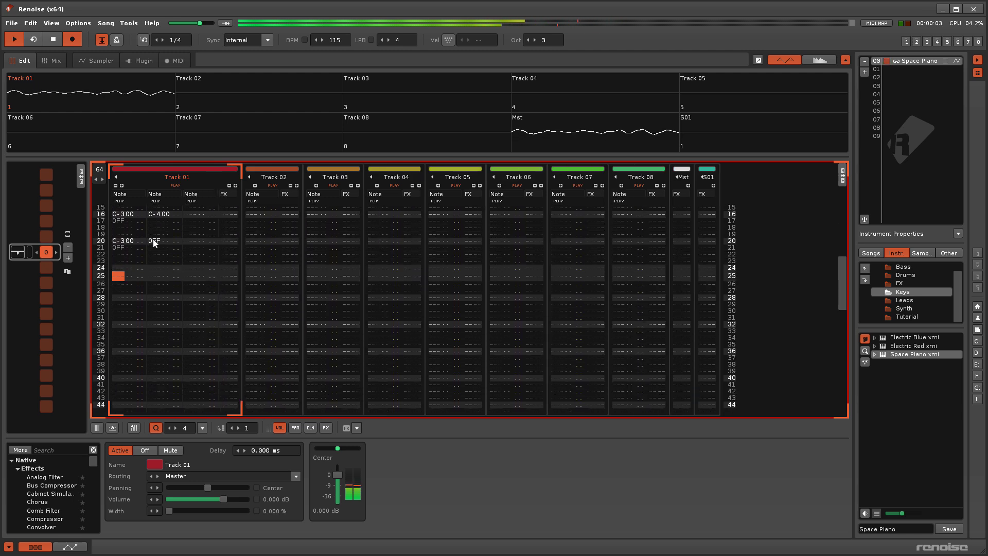
pyautogui.press('q')
pyautogui.press('z')
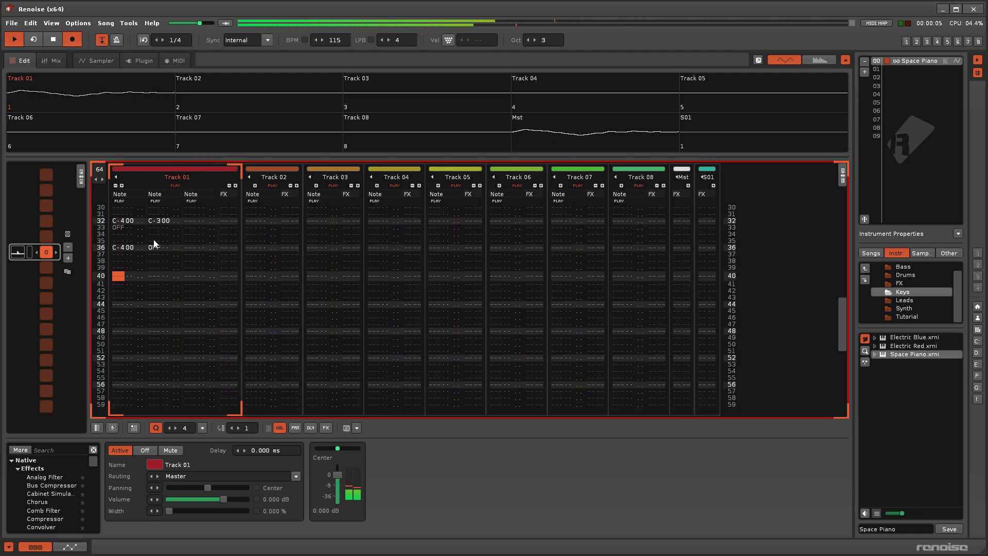
pyautogui.press('space')
pyautogui.press('Escape')
pyautogui.scroll(6, 186, 328)
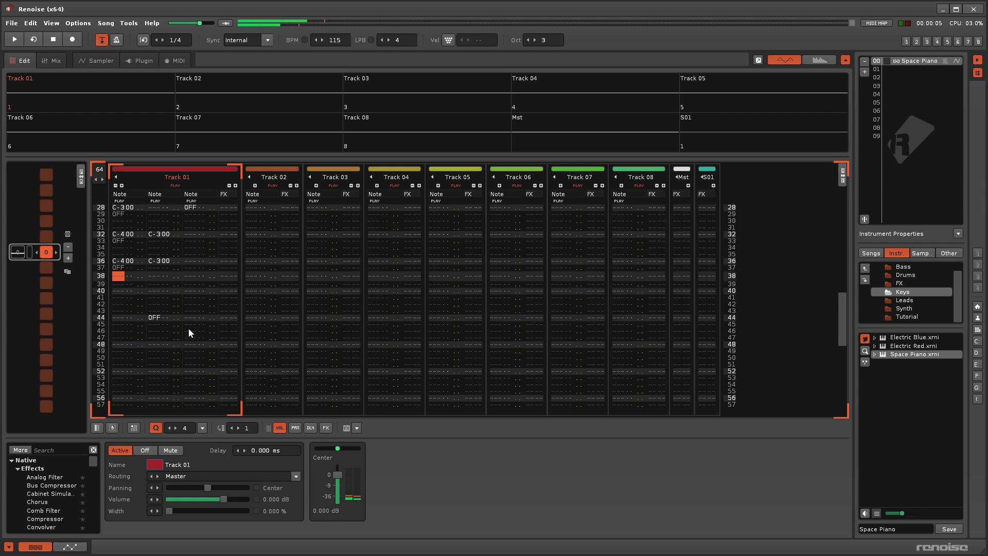
pyautogui.scroll(8, 190, 330)
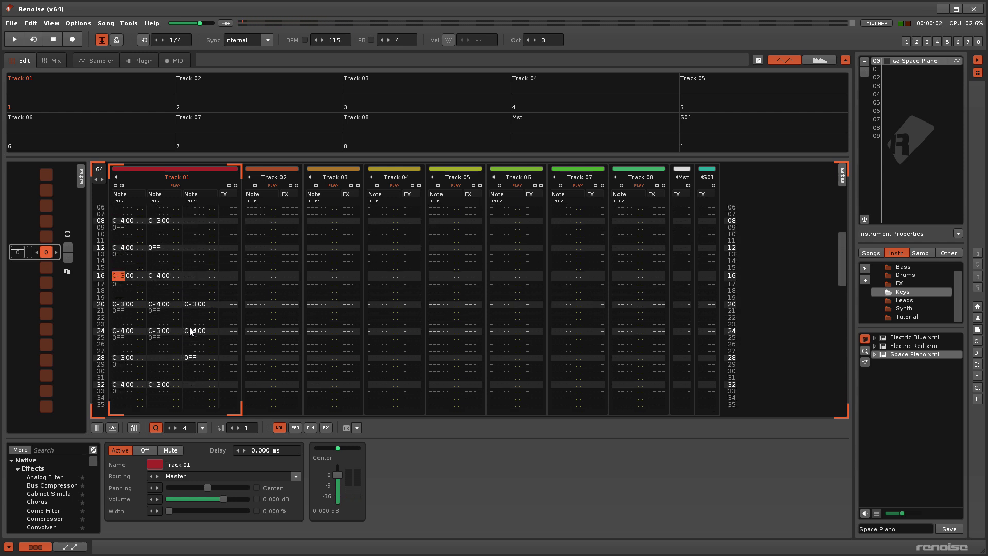
pyautogui.scroll(4, 190, 330)
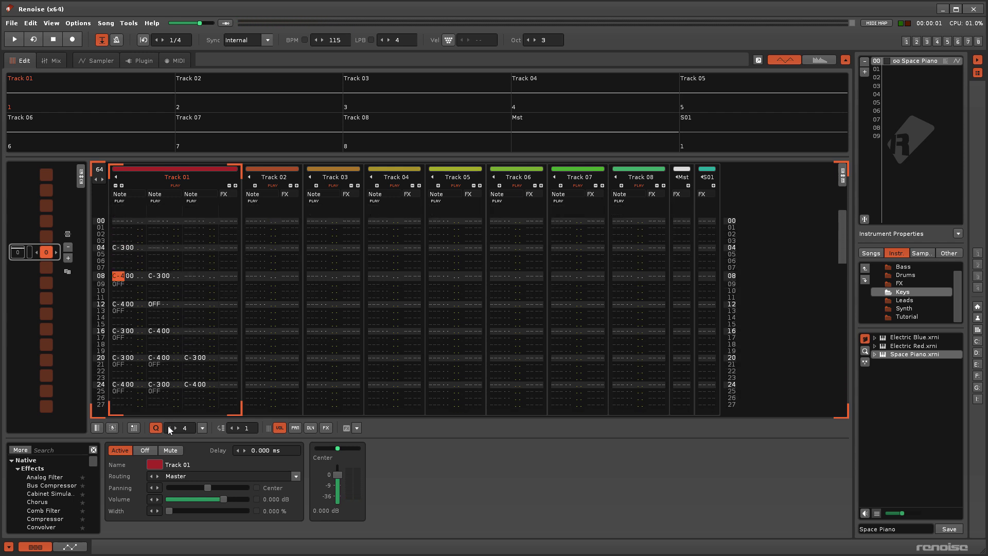
# Step: Quantize Track 01 to 3 lines via the Q dropdown's Quantize Track and the Track > Quantize menu
pyautogui.click(203, 431)
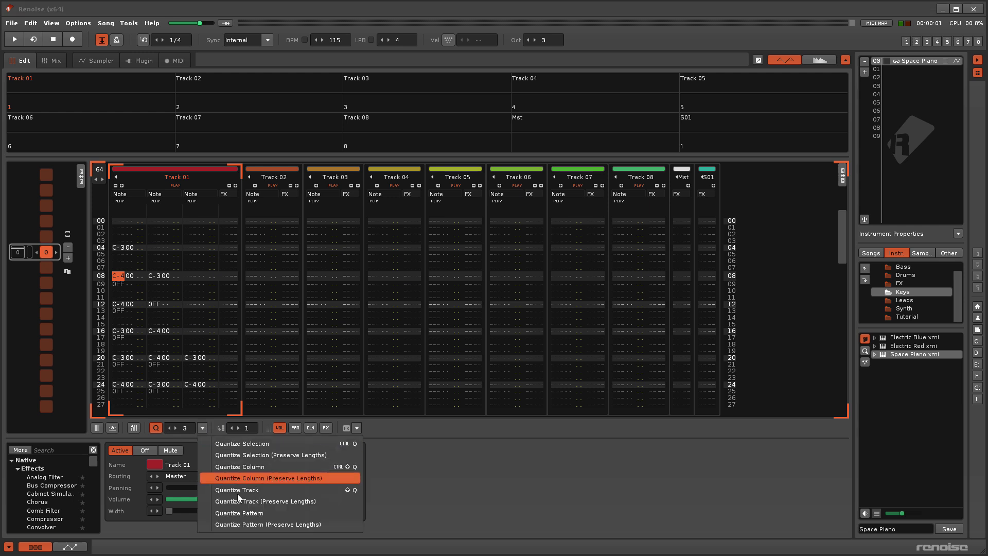
pyautogui.click(242, 514)
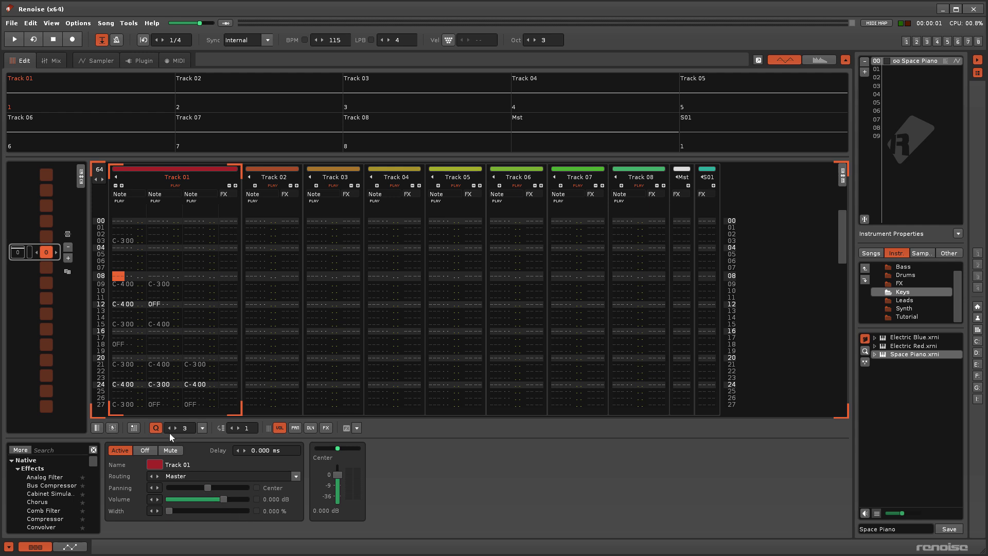
pyautogui.rightClick(131, 305)
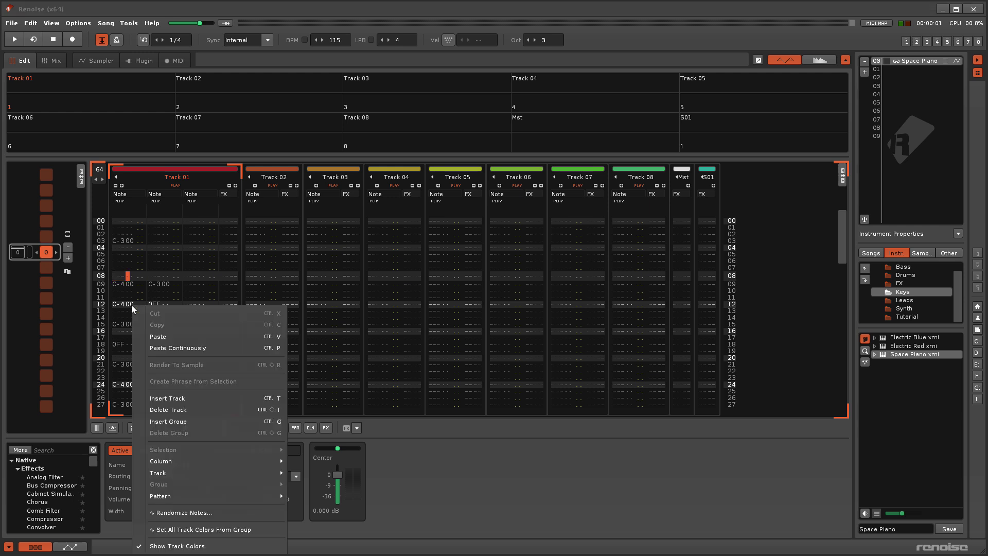
pyautogui.moveTo(207, 475)
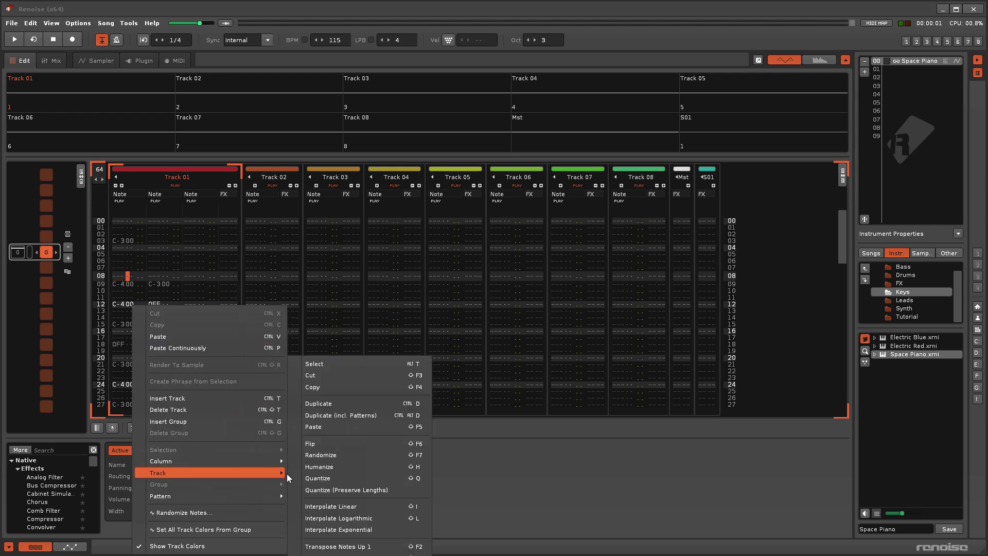
pyautogui.click(307, 478)
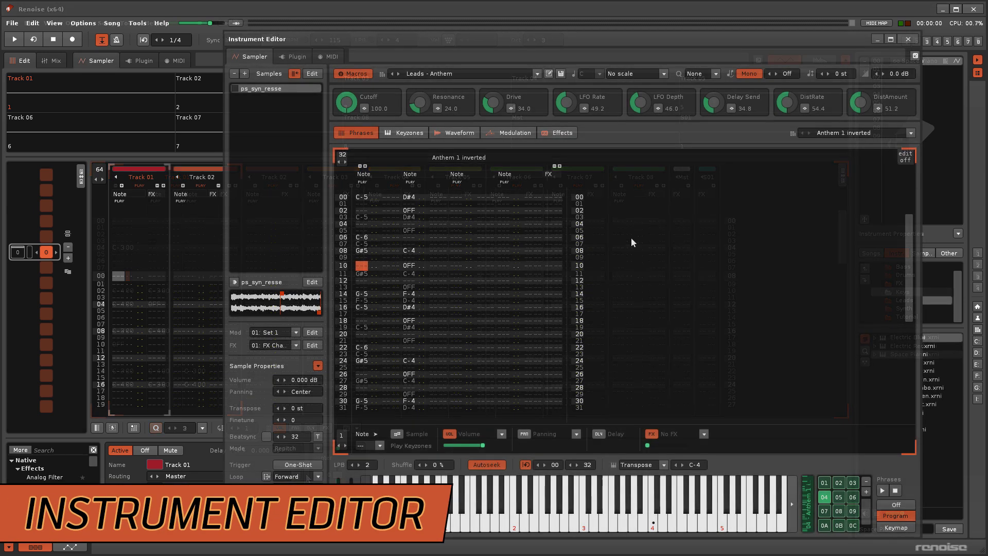
# Step: Quantize the phrase's notes with Phrase > Quantize from the context menu
pyautogui.rightClick(363, 231)
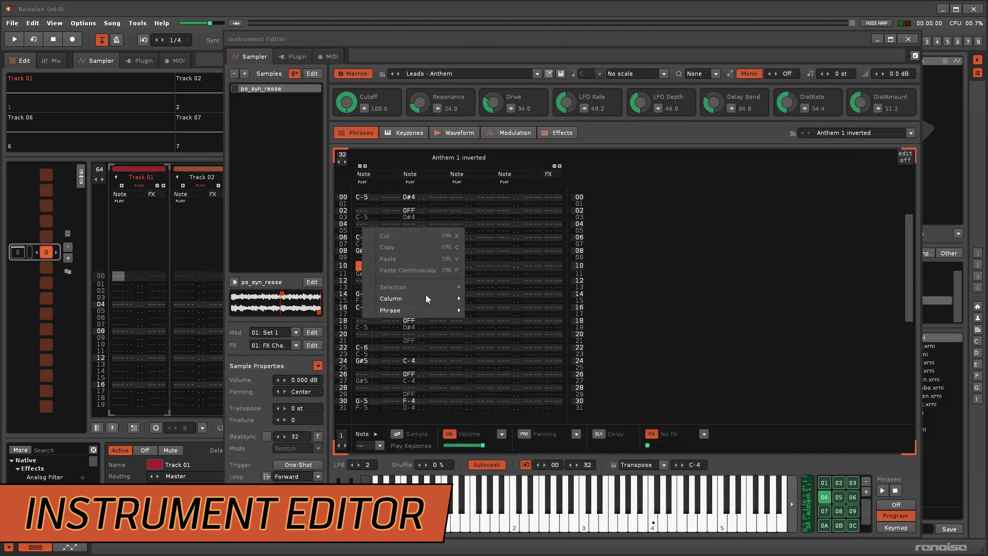
pyautogui.moveTo(435, 310)
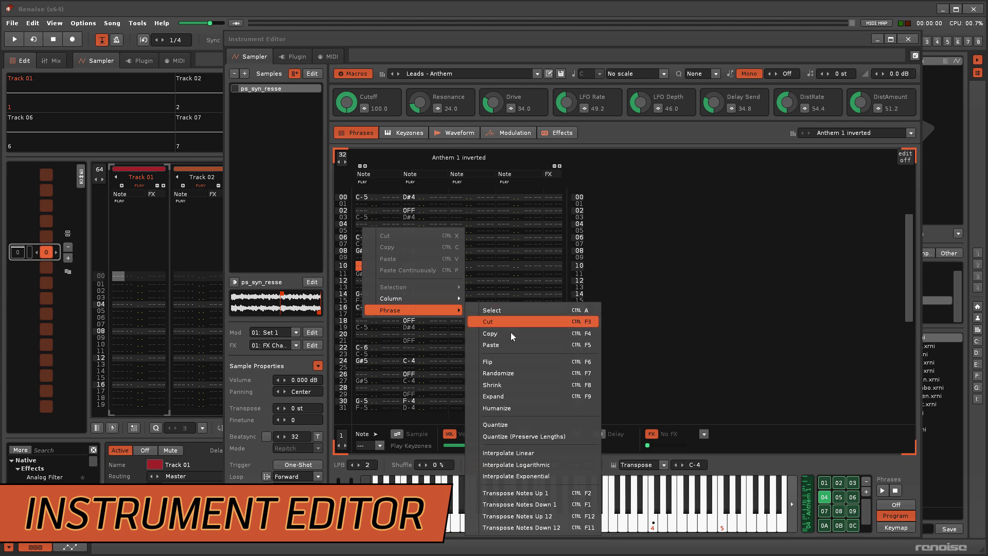
pyautogui.click(530, 425)
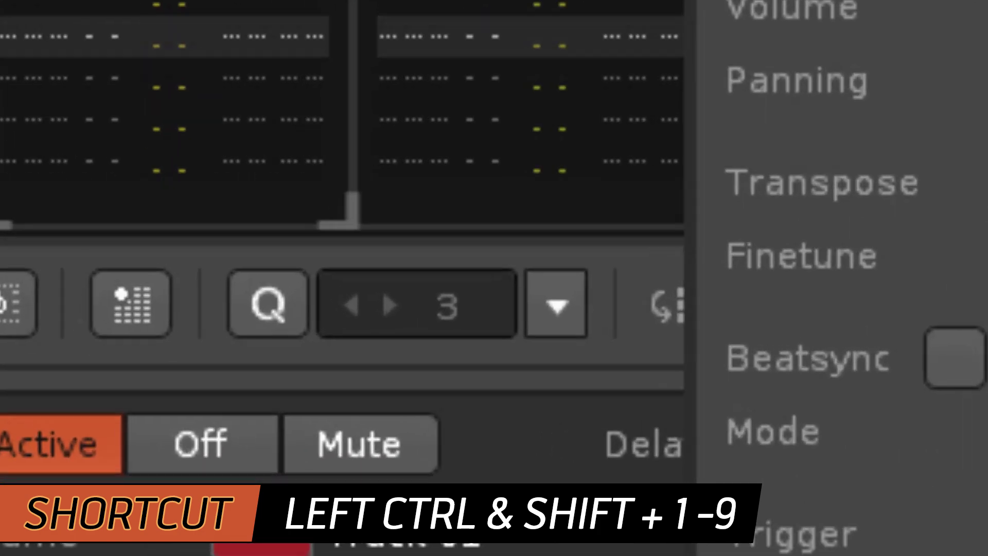
# Step: Raise the quantize amount step by step to 5 and quantize the phrase again
pyautogui.hotkey('ctrl', 'shift', '1')
pyautogui.hotkey('ctrl', 'shift', '2')
pyautogui.hotkey('ctrl', 'shift', '3')
pyautogui.hotkey('ctrl', 'shift', '4')
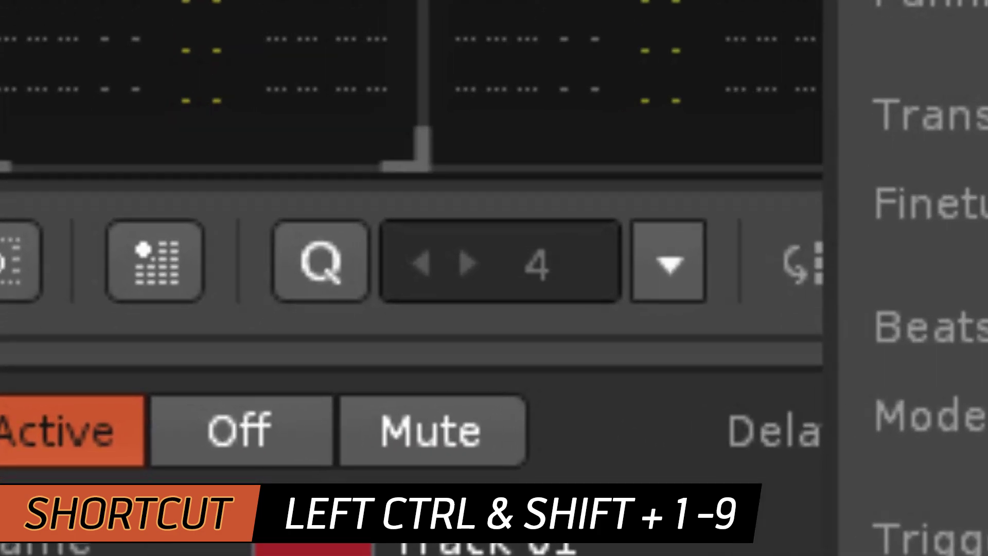
pyautogui.hotkey('ctrl', 'shift', '5')
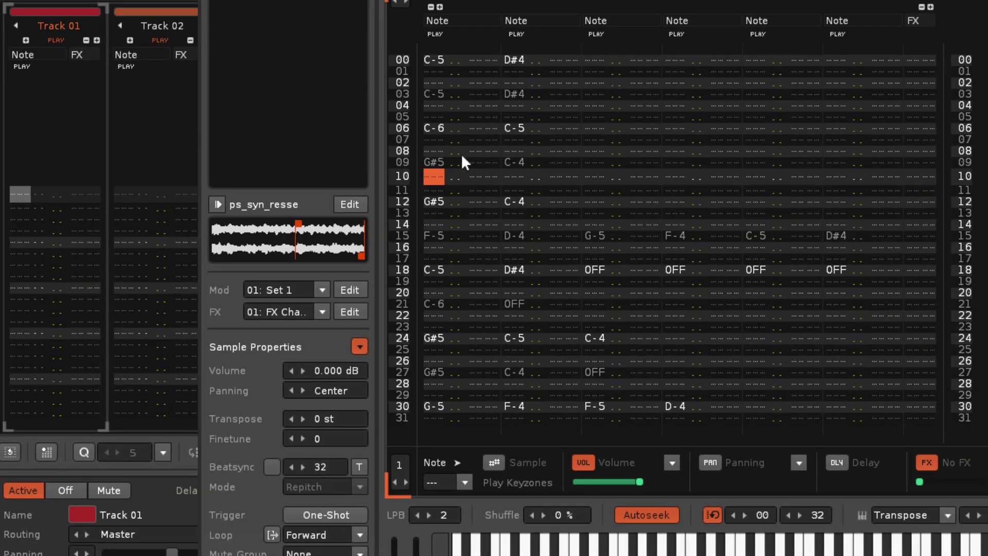
pyautogui.rightClick(436, 123)
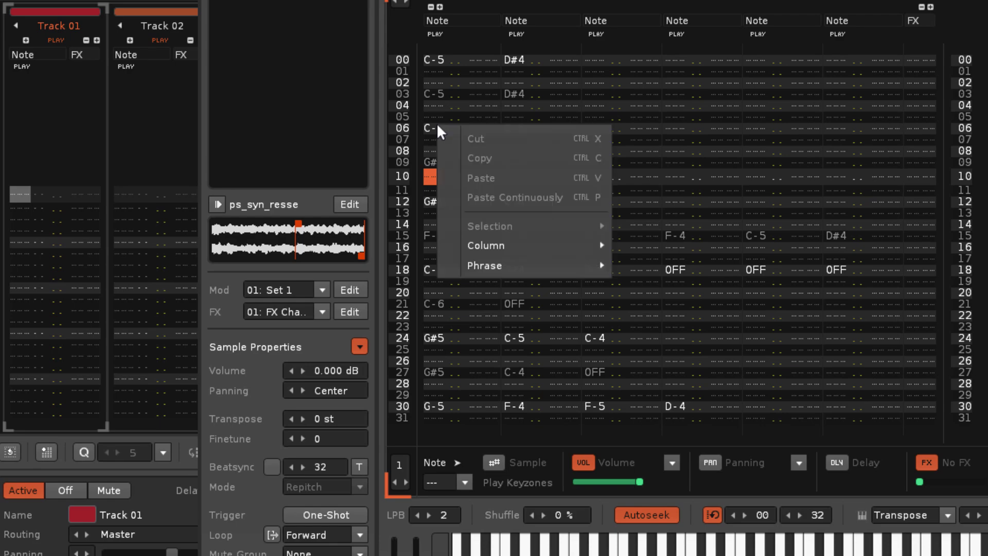
pyautogui.moveTo(540, 263)
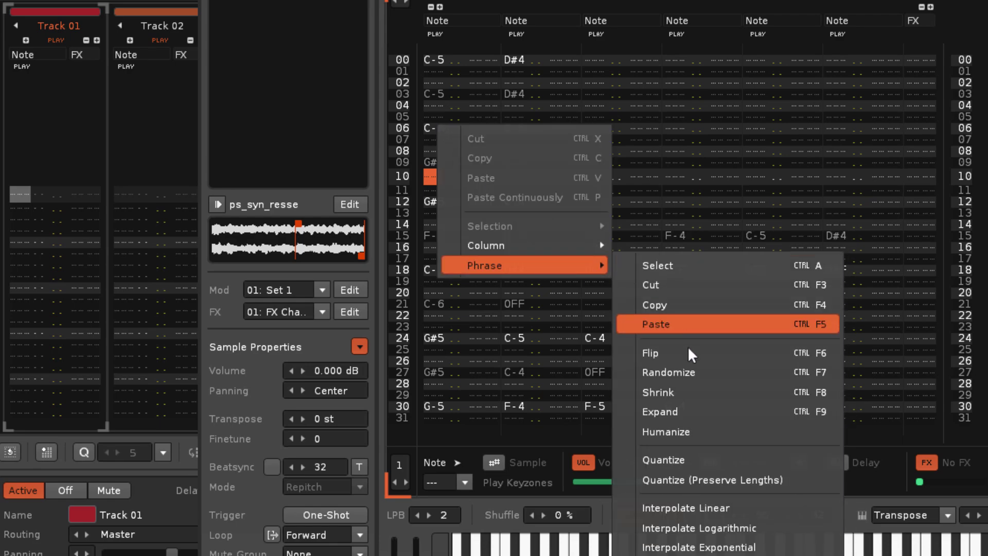
pyautogui.click(700, 458)
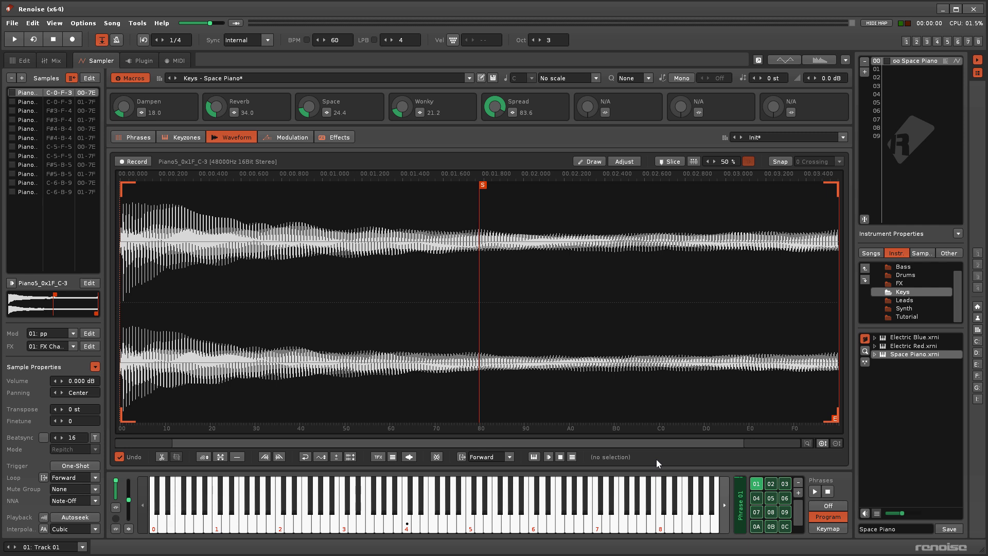
# Step: Audition the Space Piano on C-4, D-4, E-4 and F-4
pyautogui.click(408, 522)
pyautogui.click(418, 527)
pyautogui.click(426, 526)
pyautogui.click(434, 527)
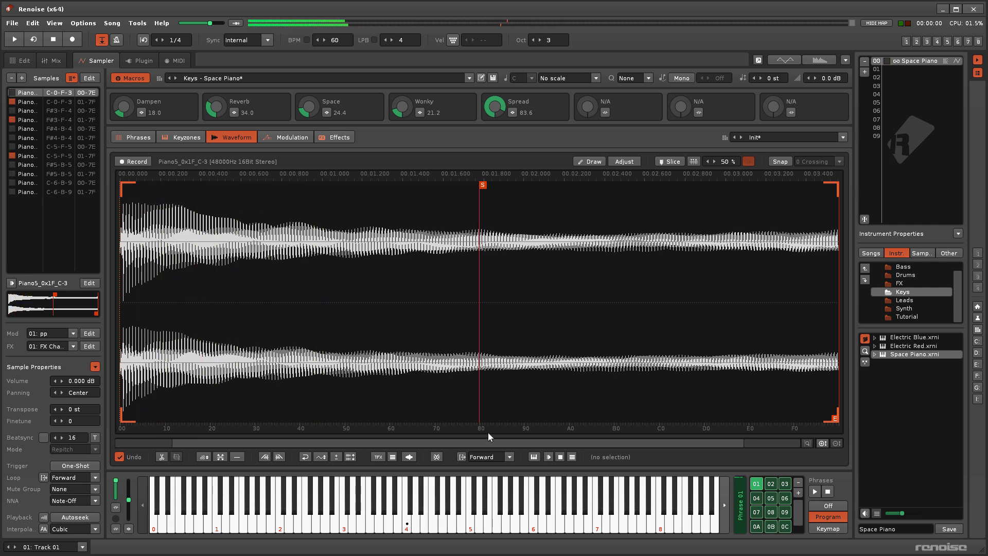
# Step: Set the trigger quantize to Beat and audition C-4 through F-4 again
pyautogui.click(648, 79)
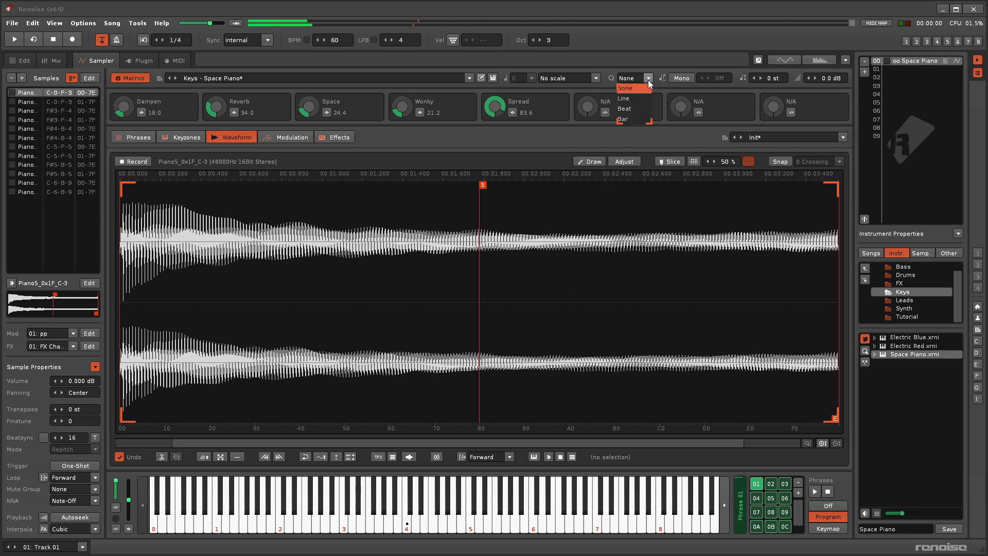
pyautogui.click(629, 110)
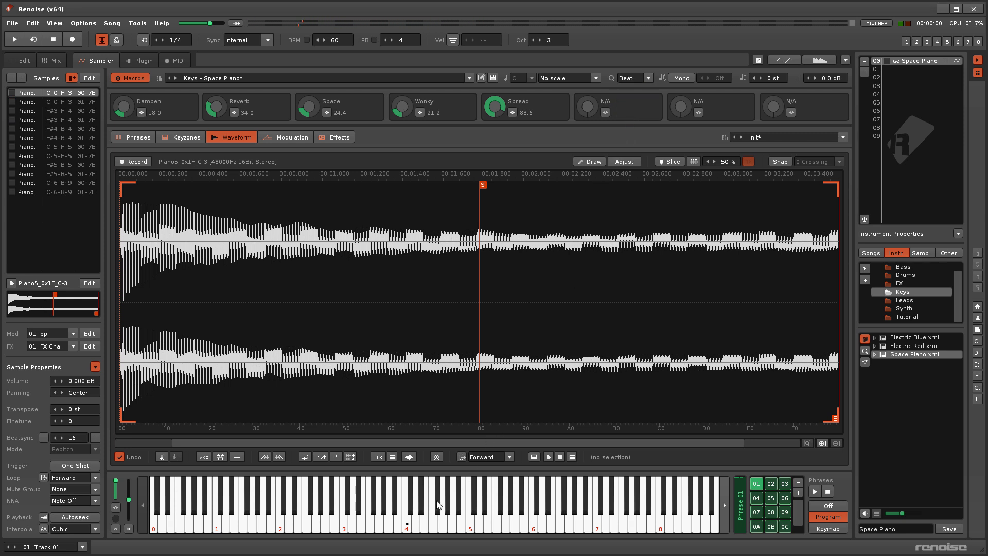
pyautogui.click(407, 528)
pyautogui.click(417, 530)
pyautogui.click(425, 531)
pyautogui.click(433, 528)
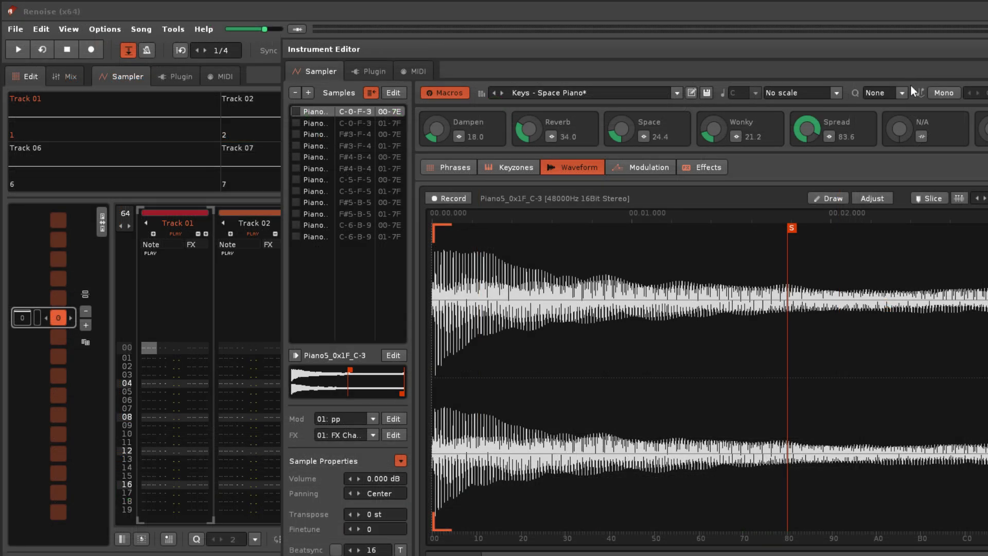
# Step: Set trigger quantize to Beat, enable edit mode, record a test note, and return to row 00
pyautogui.click(903, 93)
pyautogui.click(885, 129)
pyautogui.click(92, 49)
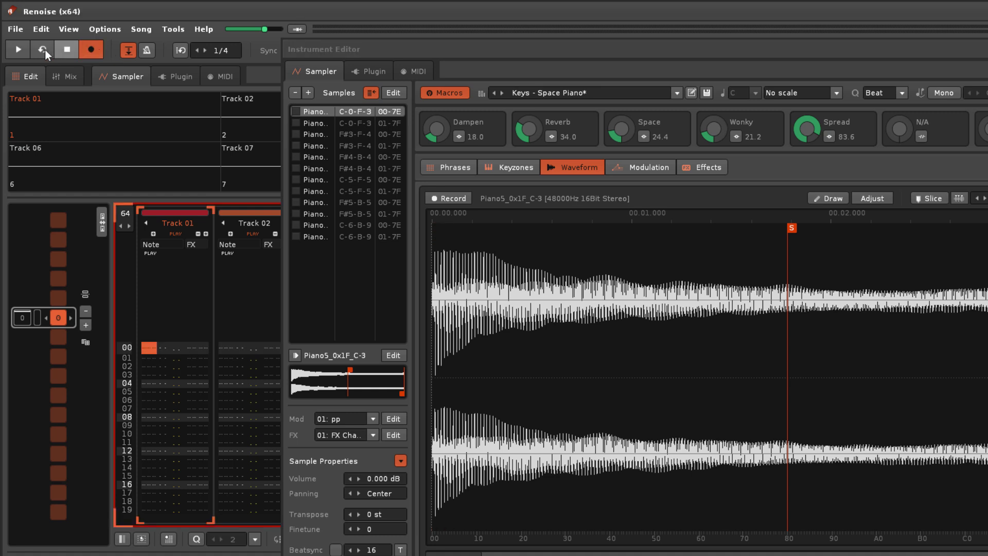
pyautogui.click(15, 48)
pyautogui.press('z')
pyautogui.press('space')
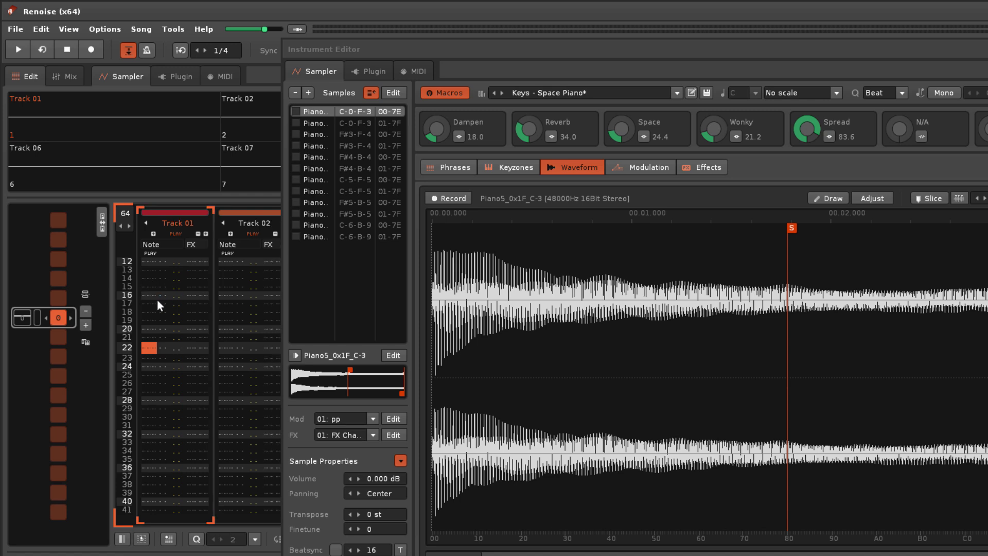
pyautogui.press('Home')
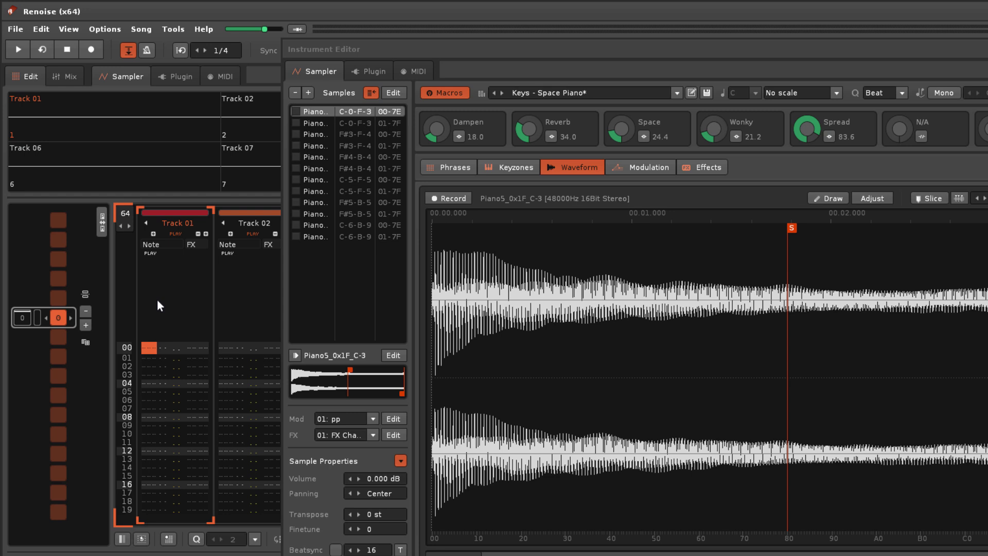
# Step: Turn on pattern record quantize and edit mode, and start playback to record
pyautogui.click(196, 537)
pyautogui.click(87, 51)
pyautogui.click(17, 50)
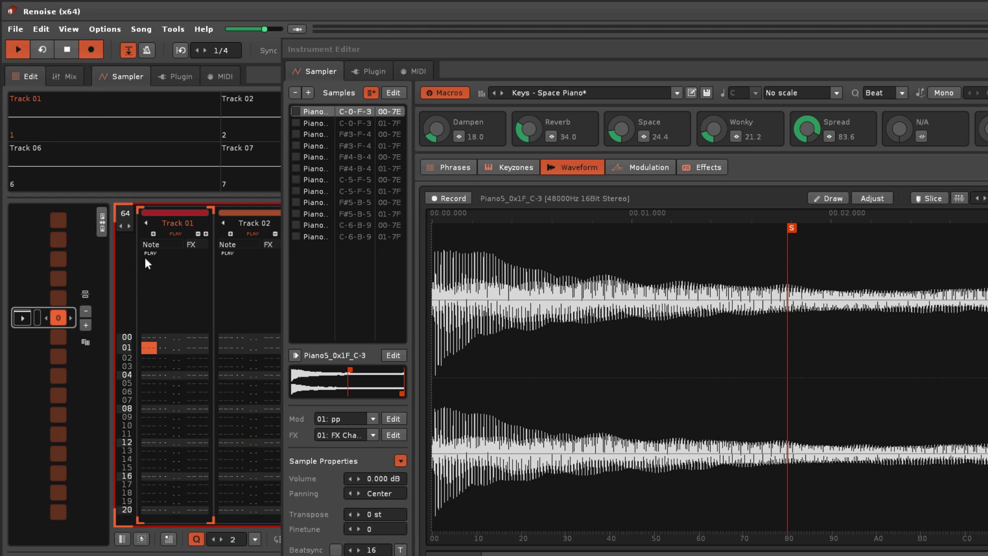
# Step: Live-record alternating C-4 and C-3 notes into Track 01, then stop playback and recording
pyautogui.press('z')
pyautogui.press('q')
pyautogui.press('z')
pyautogui.press('q')
pyautogui.press('z')
pyautogui.press('q')
pyautogui.press('z')
pyautogui.press('q')
pyautogui.press('z')
pyautogui.press('q')
pyautogui.press('z')
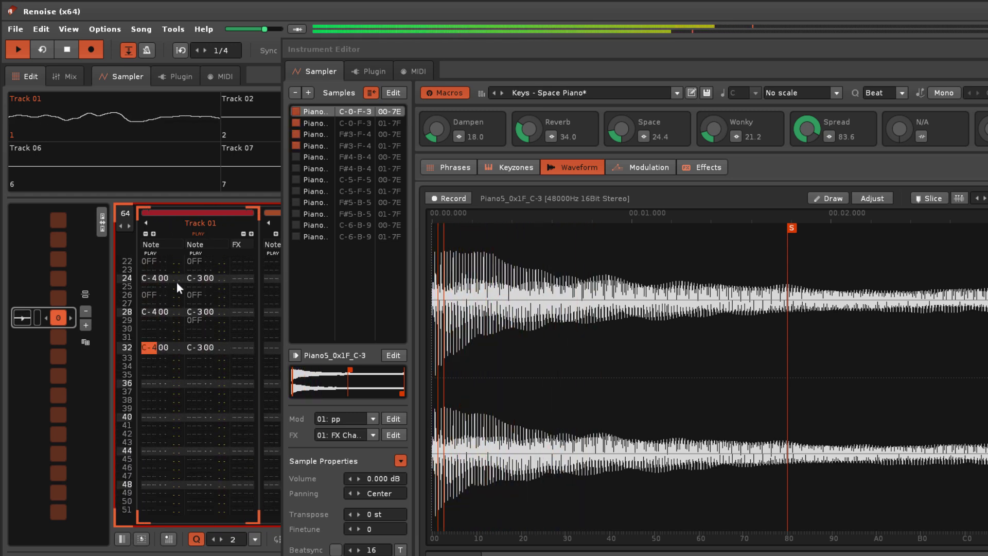
pyautogui.press('q')
pyautogui.press('z')
pyautogui.press('q')
pyautogui.press('z')
pyautogui.press('q')
pyautogui.press('z')
pyautogui.press(',')
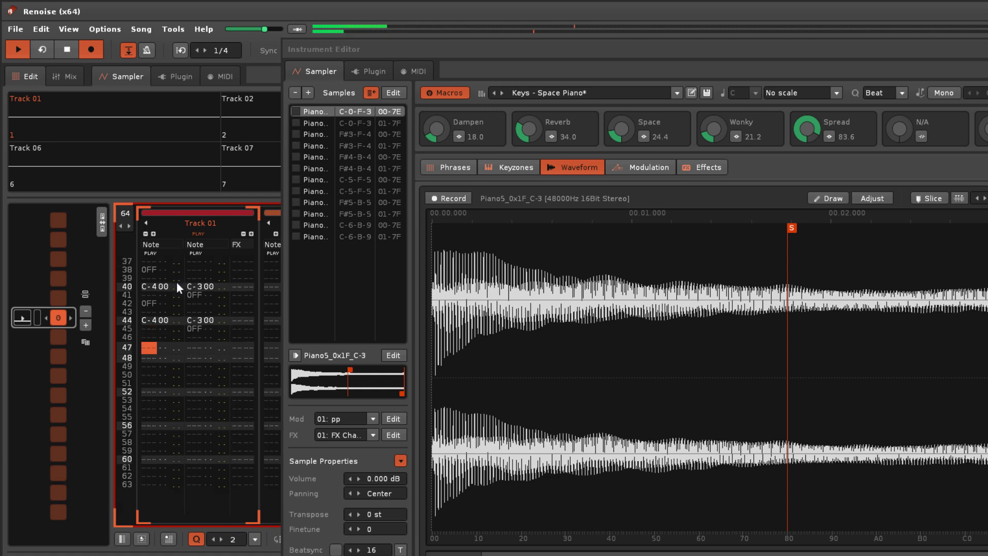
pyautogui.press('q')
pyautogui.press('z')
pyautogui.press('space')
pyautogui.press('Escape')
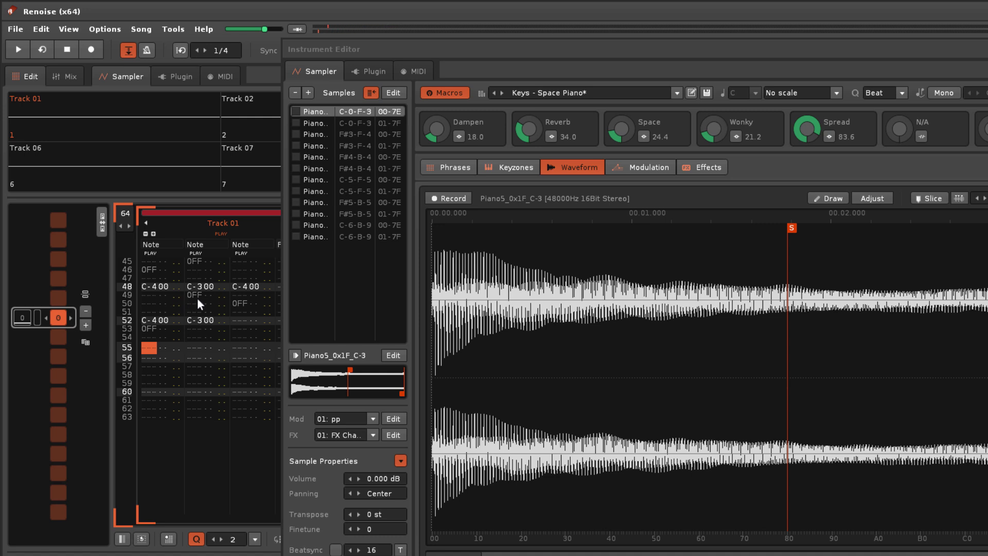
pyautogui.scroll(7, 206, 343)
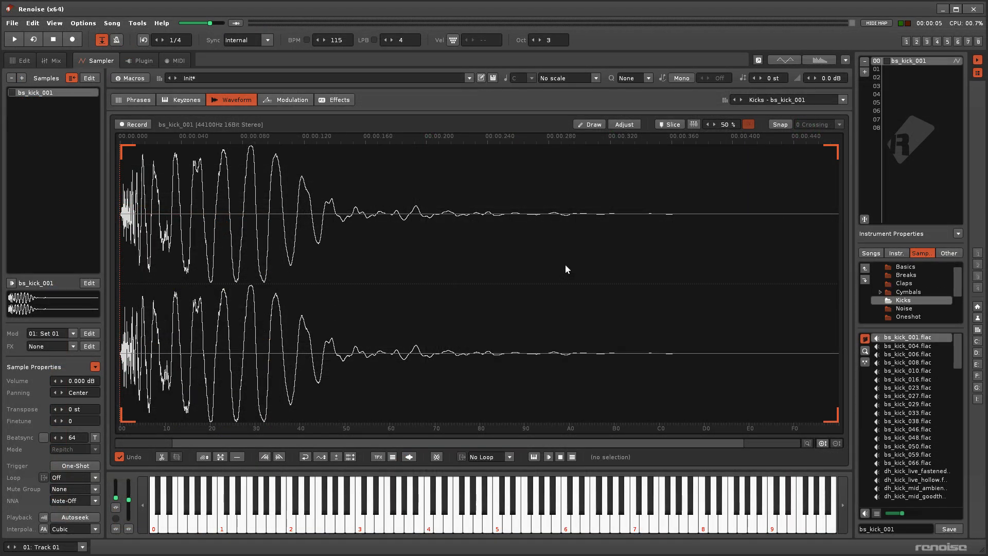
# Step: Set bs_kick_001 to One-Shot and uncheck Note Offs in the MIDI preferences
pyautogui.click(93, 467)
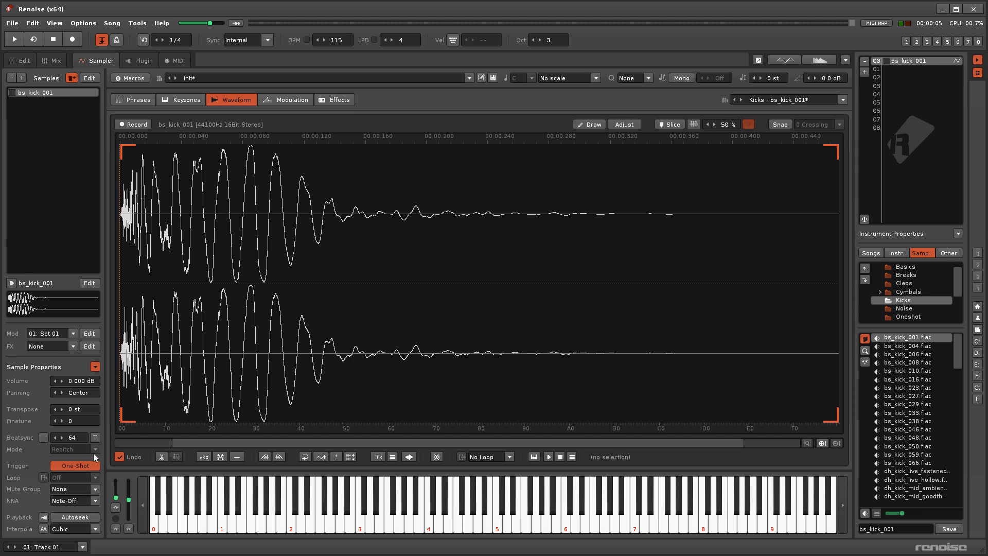
pyautogui.click(32, 23)
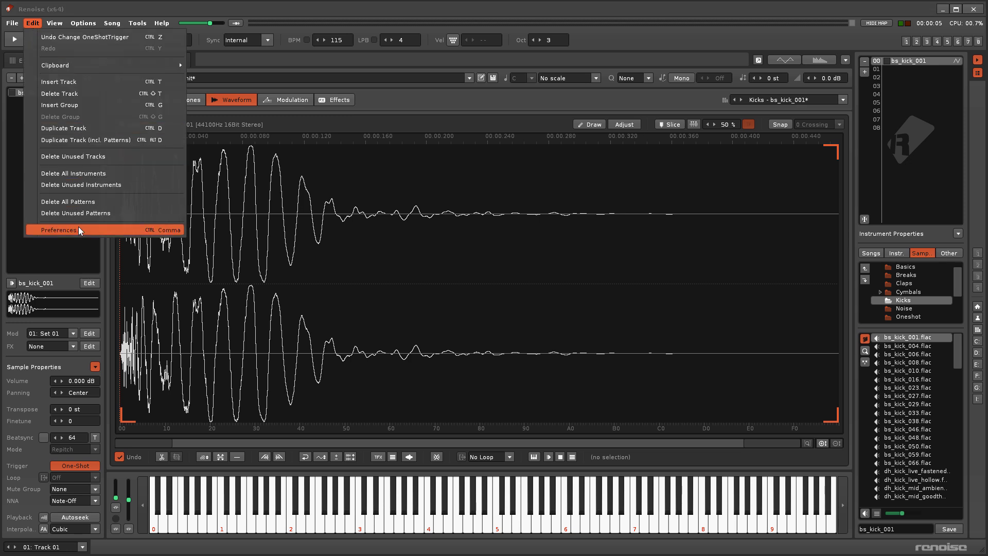
pyautogui.click(61, 231)
pyautogui.click(381, 188)
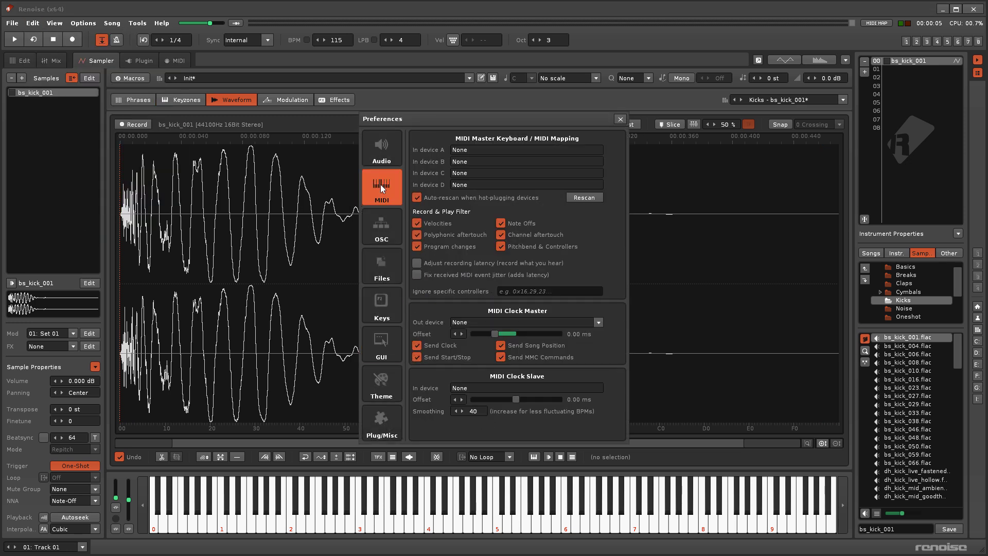
pyautogui.click(501, 223)
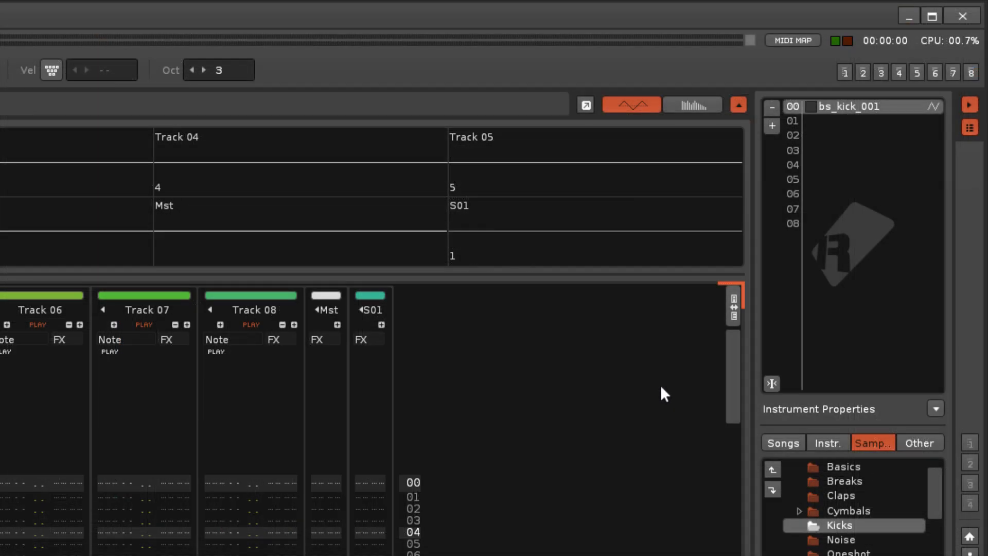
# Step: Show trigger options for bs_kick_001, set its trigger quantize to Bar, then switch to the mixer view
pyautogui.click(935, 409)
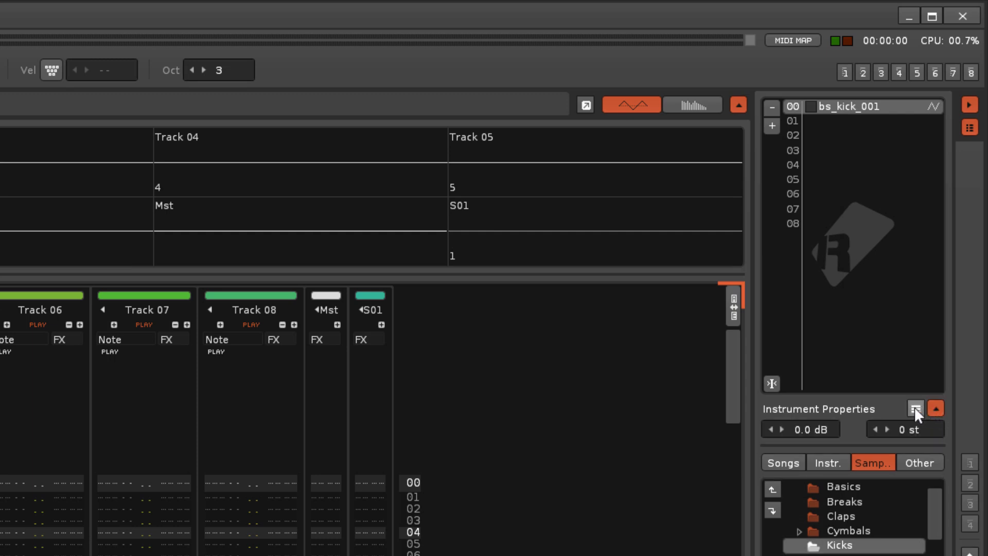
pyautogui.click(915, 410)
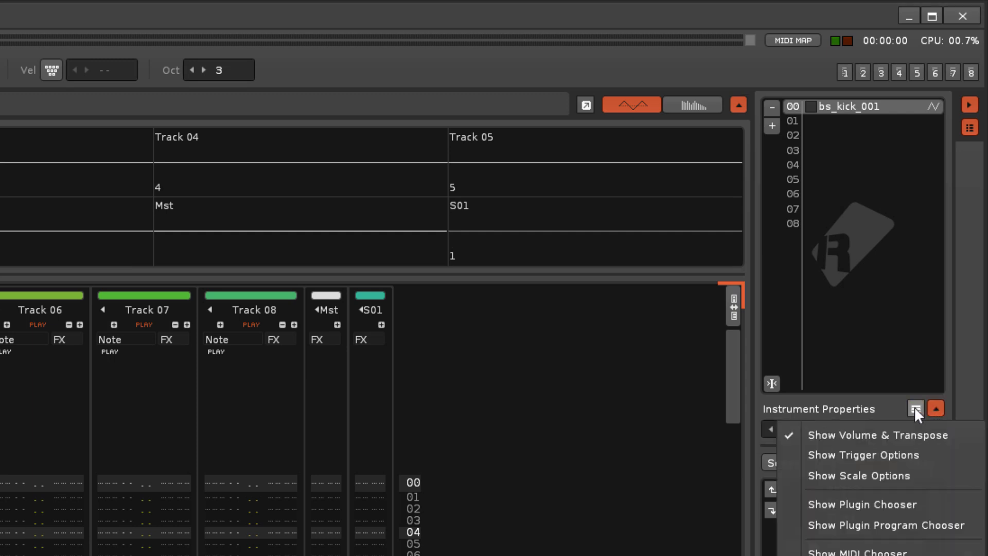
pyautogui.click(848, 455)
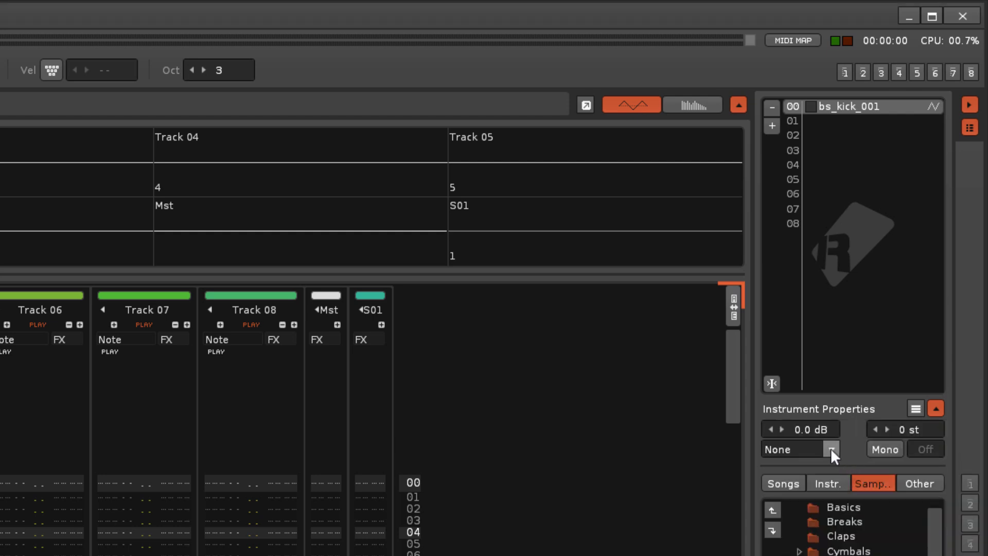
pyautogui.click(831, 449)
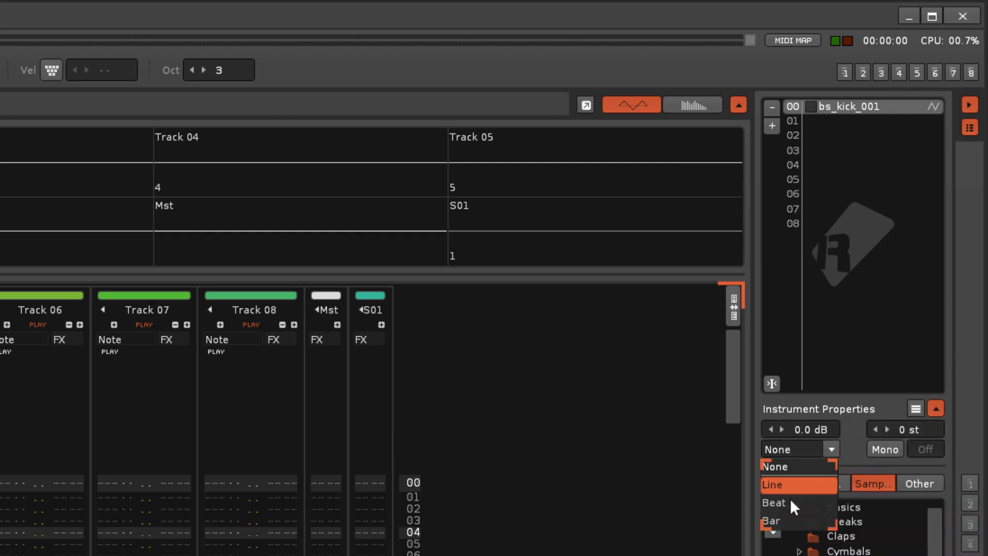
pyautogui.click(789, 517)
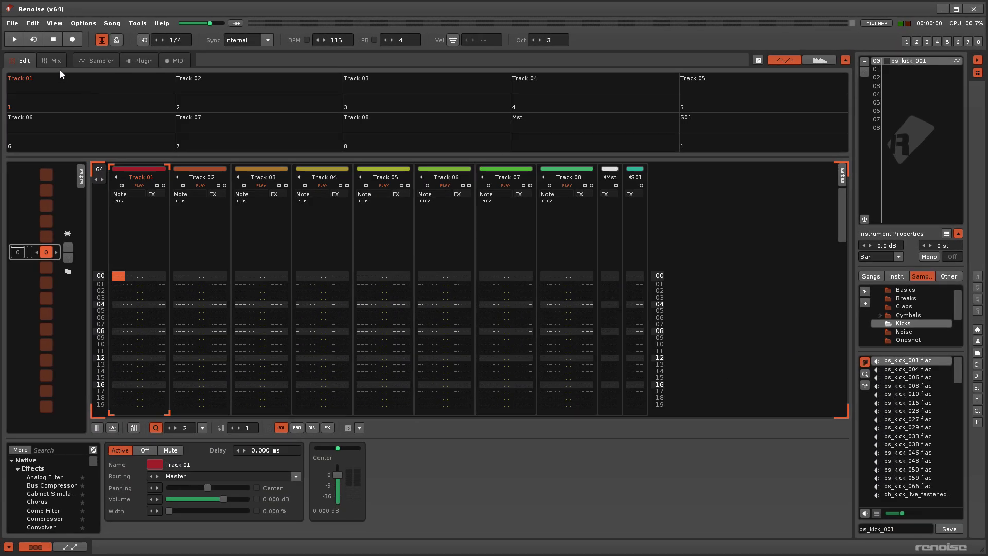
pyautogui.click(55, 66)
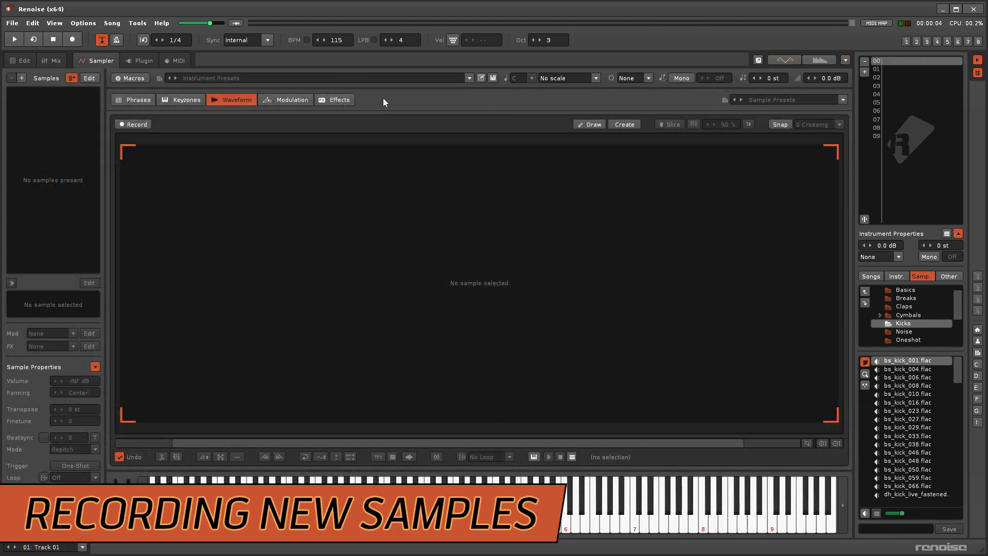
# Step: Record about 11 seconds of Mix FL & FR with the Sample Recorder synced to Pattern during song playback
pyautogui.click(134, 124)
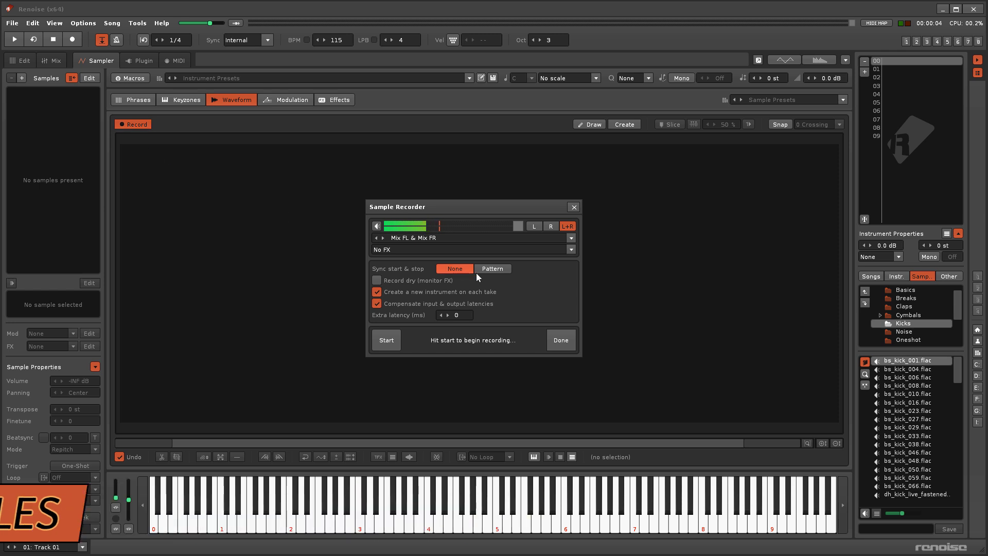
pyautogui.click(493, 268)
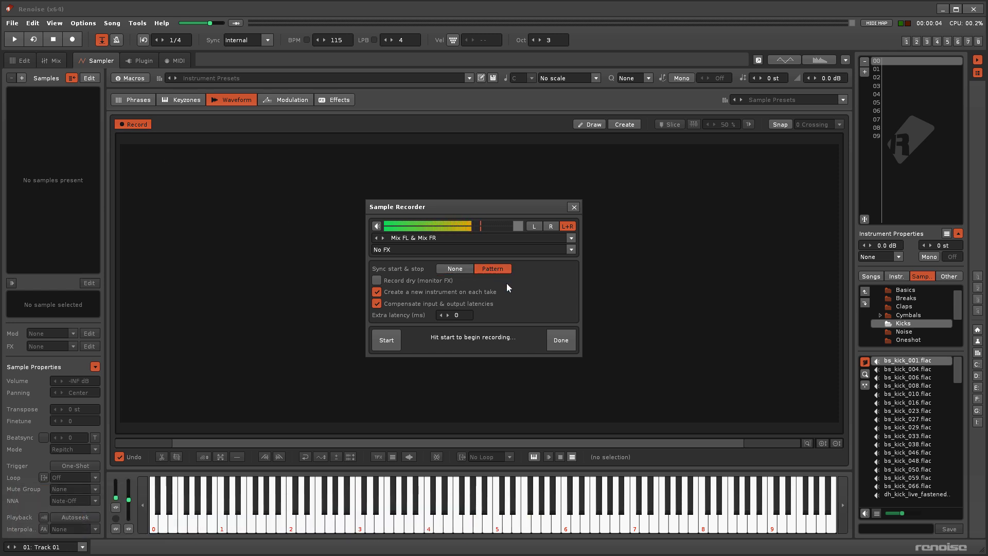
pyautogui.click(396, 339)
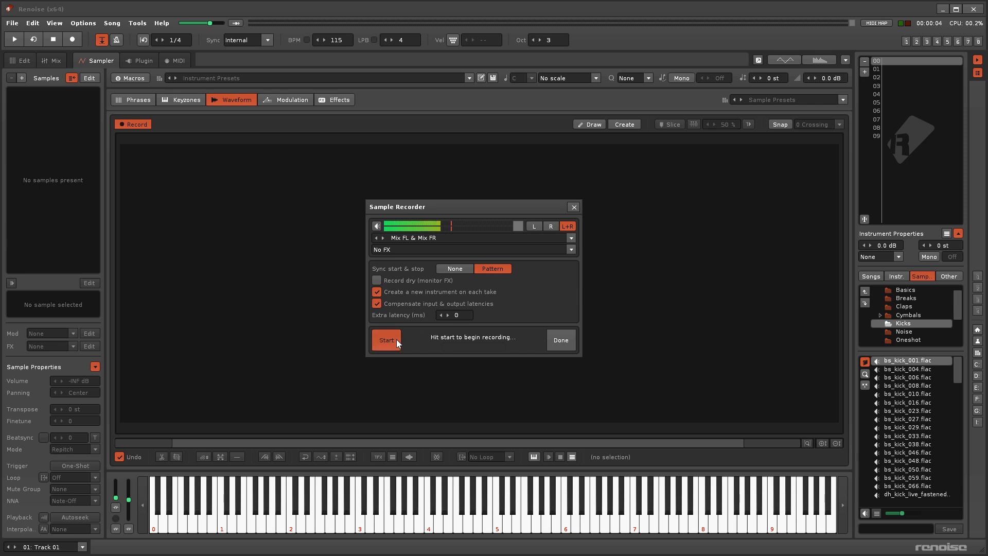
pyautogui.press('space')
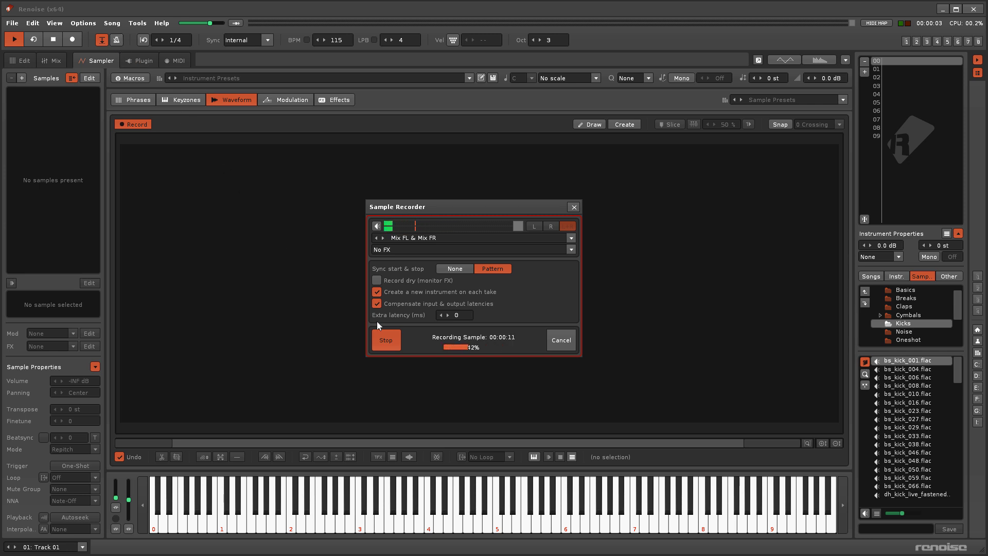
pyautogui.click(393, 344)
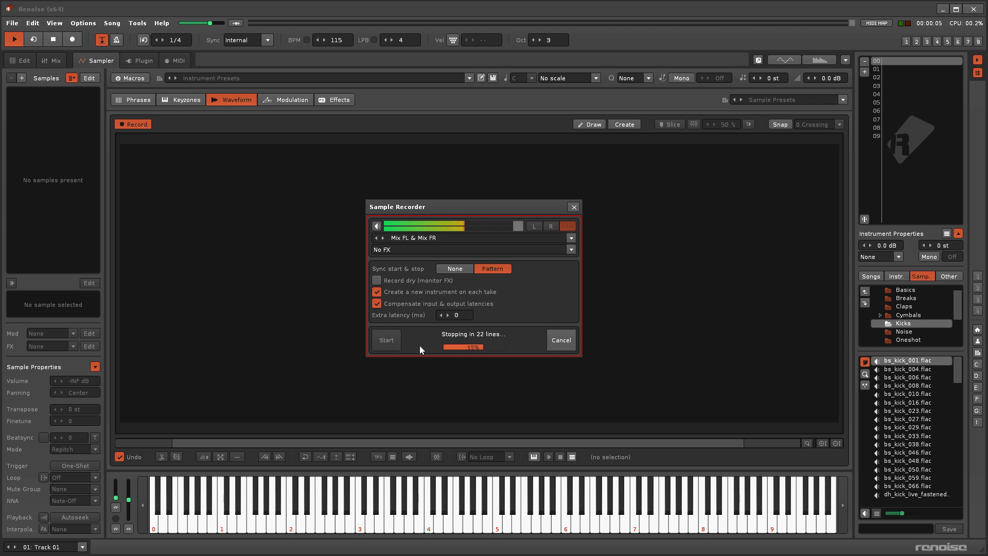